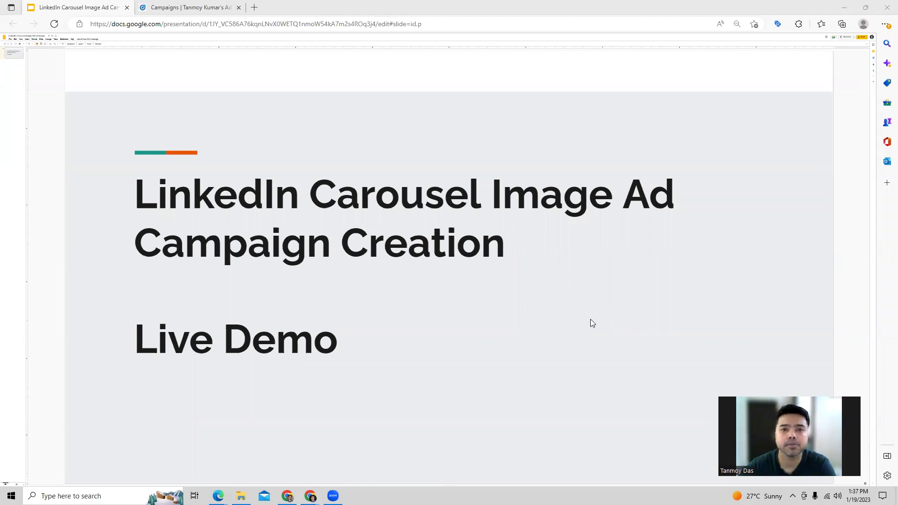
# Open the Default Campaign Group from Campaign Groups and create a new campaign in it.
pyautogui.click(208, 5)
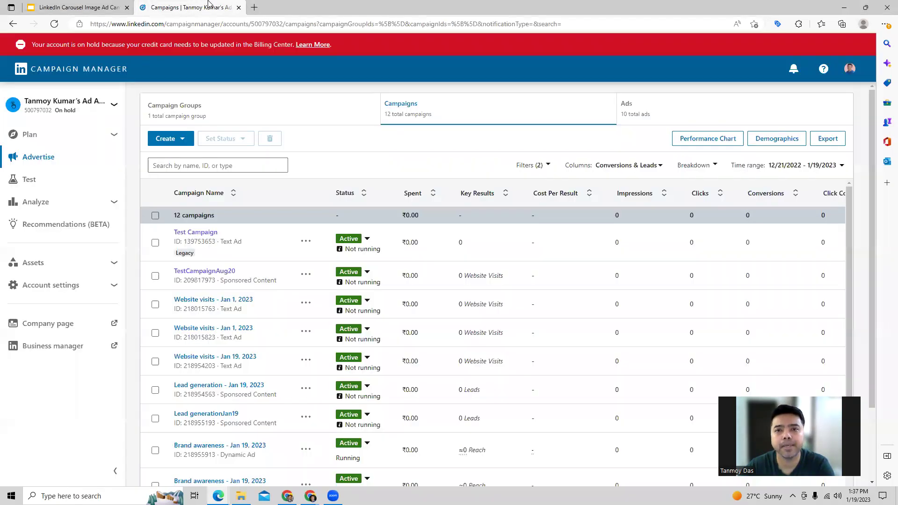
pyautogui.click(301, 106)
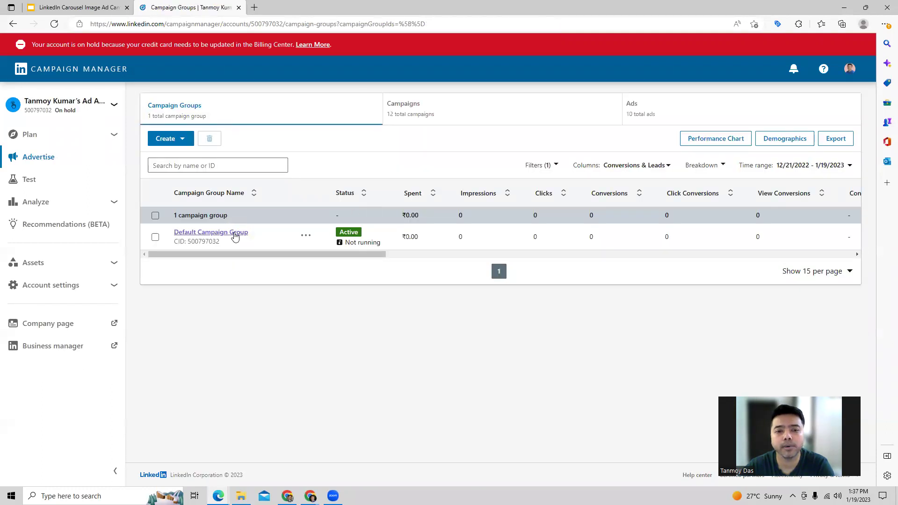
pyautogui.click(236, 236)
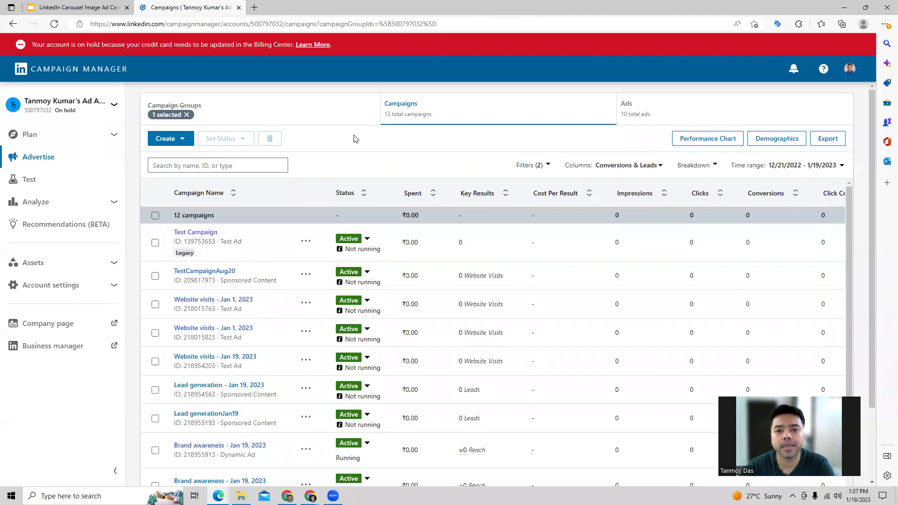
pyautogui.click(183, 141)
pyautogui.click(168, 171)
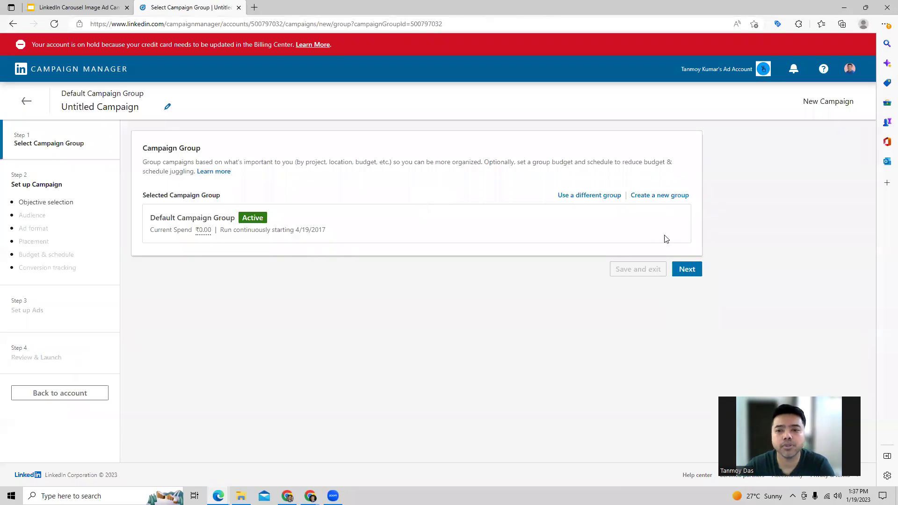
# Continue with the Default Campaign Group and choose Brand awareness under Awareness as the objective.
pyautogui.click(687, 270)
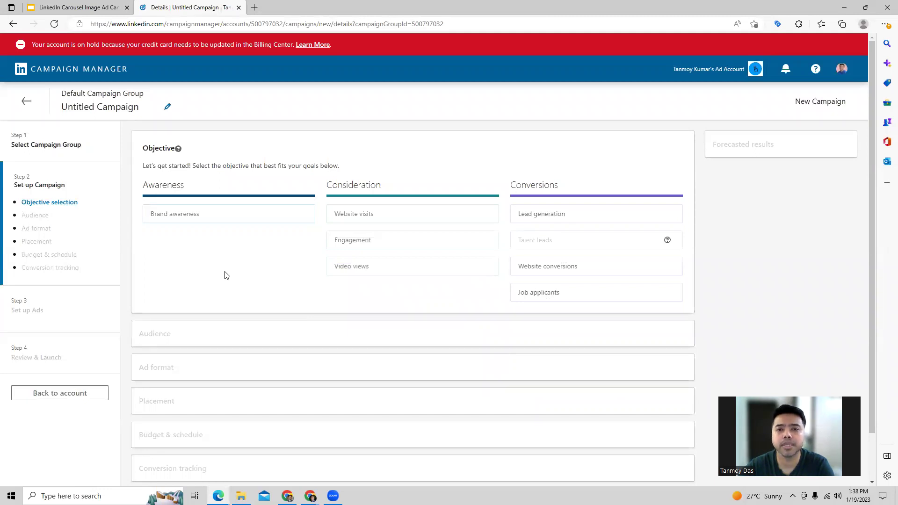
pyautogui.click(200, 223)
pyautogui.scroll(-3, 331, 274)
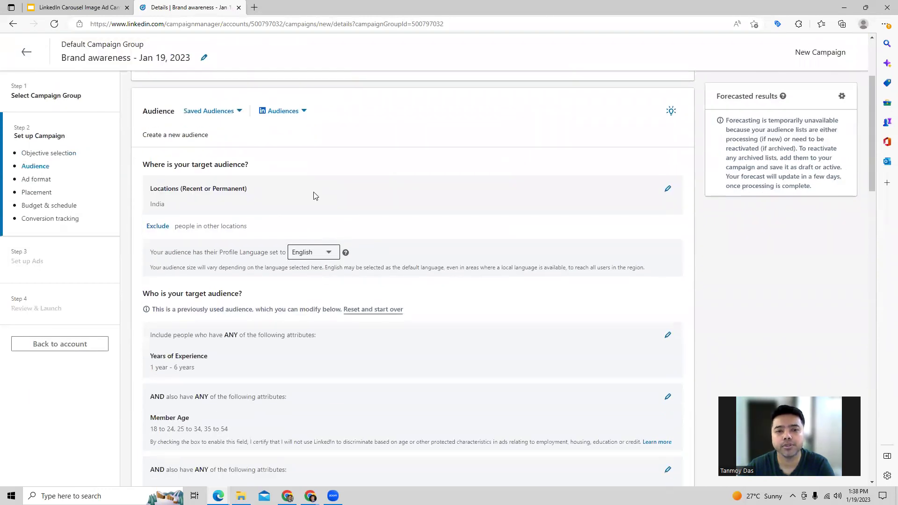
# Add United States and Delhi, India to the campaign's target locations alongside India.
pyautogui.click(668, 190)
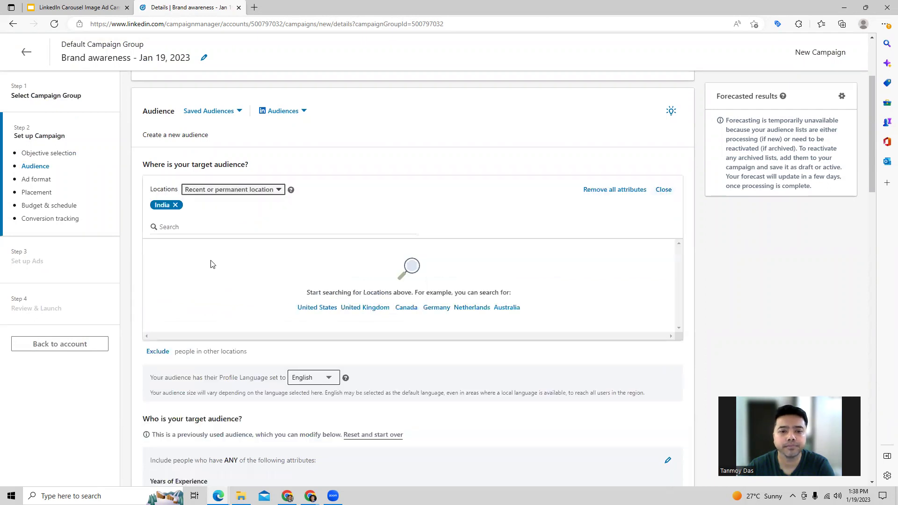
pyautogui.click(172, 227)
pyautogui.write('united')
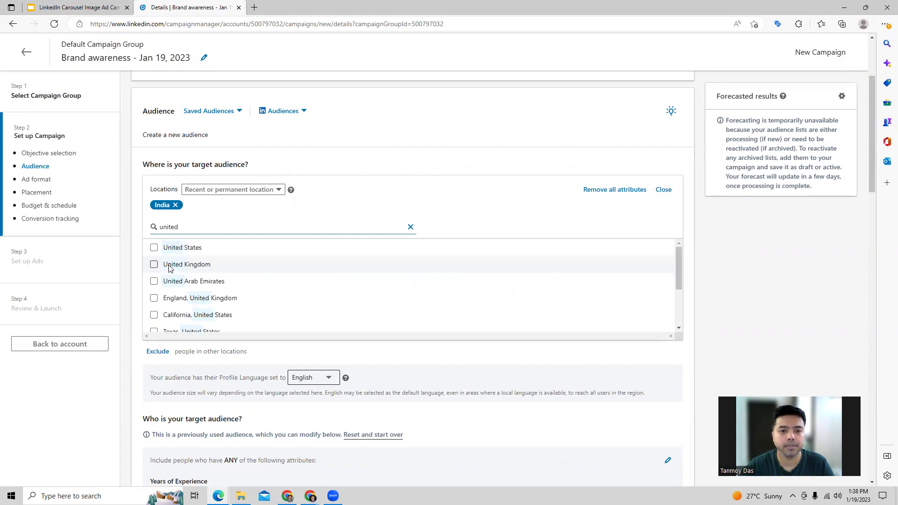
pyautogui.click(155, 247)
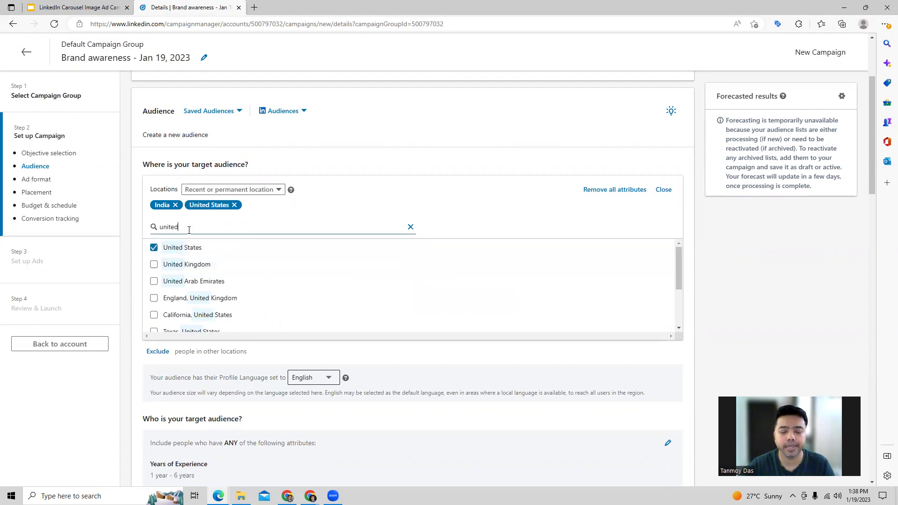
pyautogui.press('BackSpace')
pyautogui.press('BackSpace')
pyautogui.press('BackSpace')
pyautogui.press('BackSpace')
pyautogui.press('BackSpace')
pyautogui.press('BackSpace')
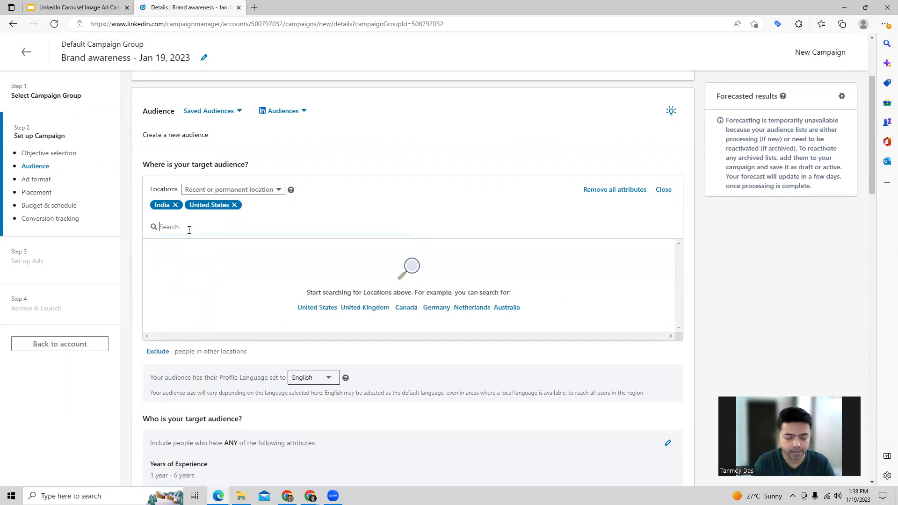
pyautogui.write('delhi')
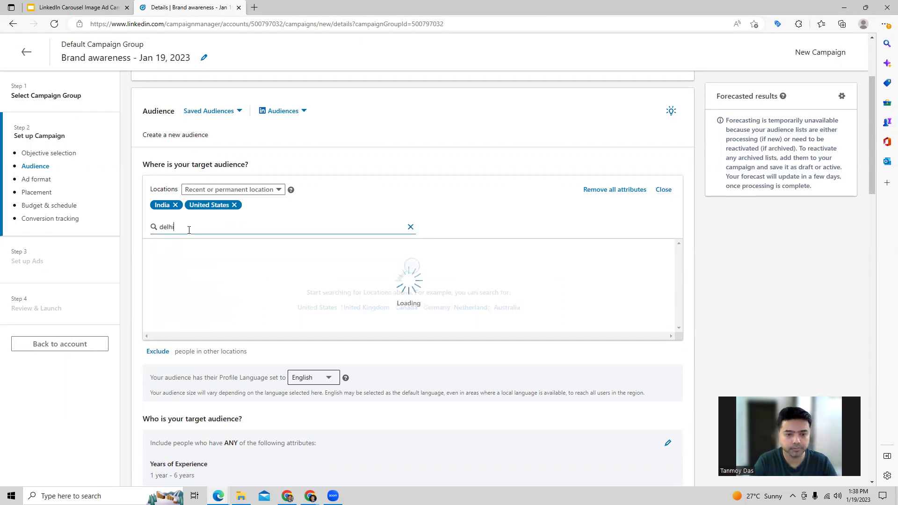
pyautogui.click(154, 247)
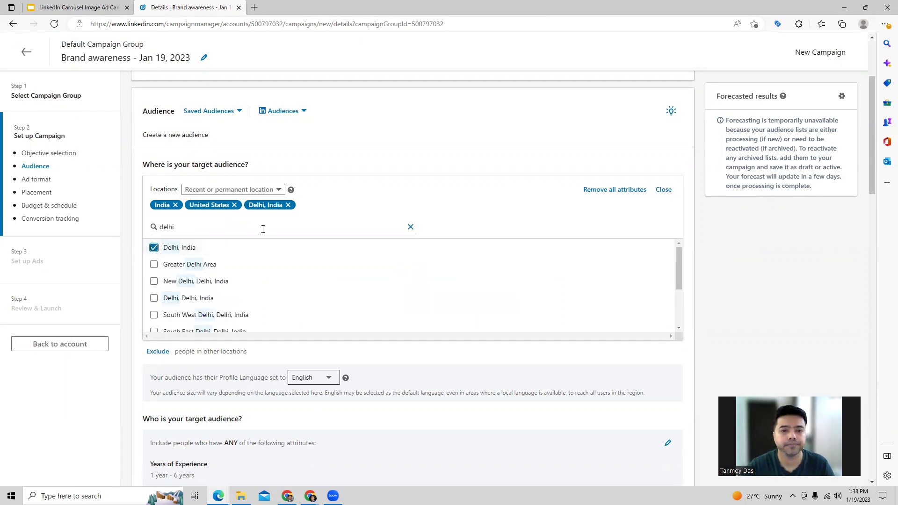
pyautogui.click(661, 193)
pyautogui.scroll(-3, 397, 234)
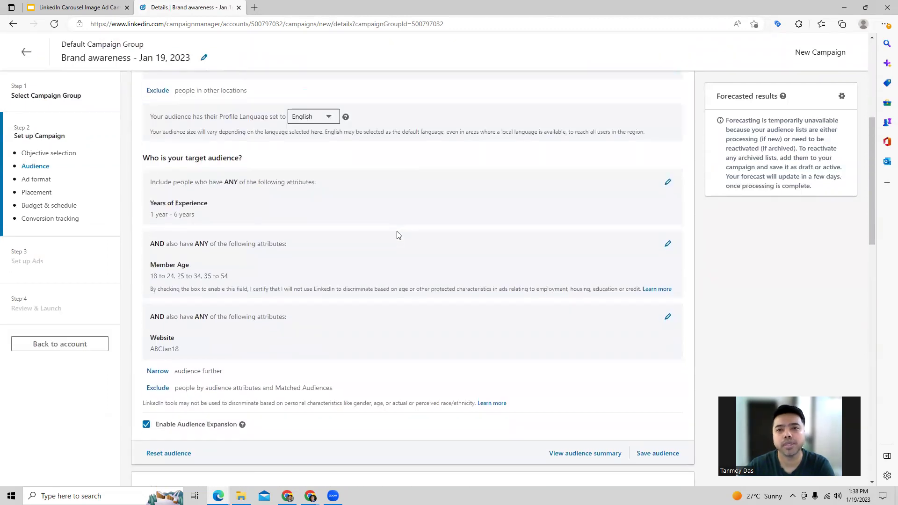
# Add the Bachelor of Engineering - BE degree from Education > Degrees to the audience.
pyautogui.click(668, 182)
pyautogui.click(290, 313)
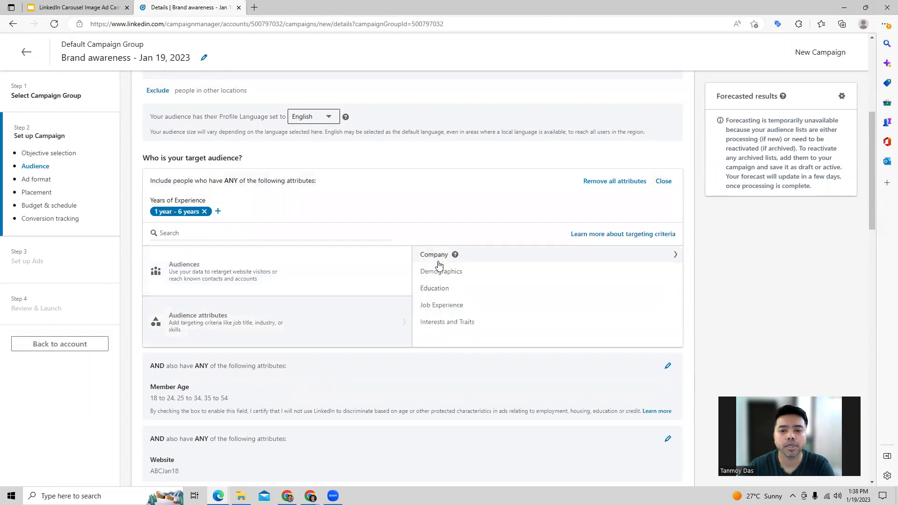
pyautogui.click(432, 288)
pyautogui.click(433, 257)
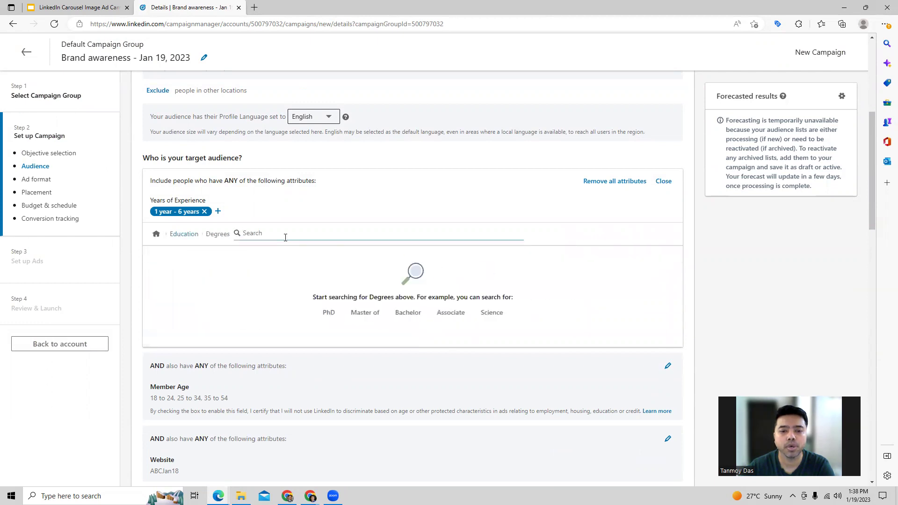
pyautogui.write('en')
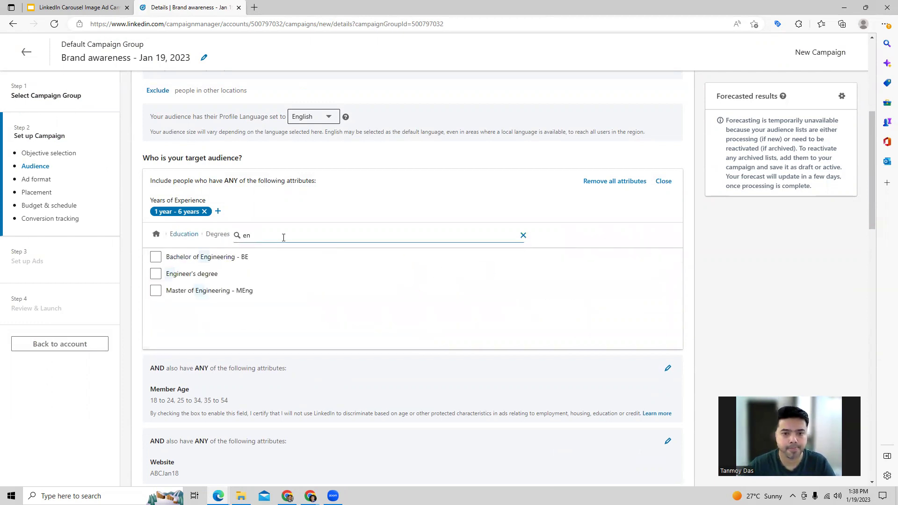
pyautogui.click(156, 257)
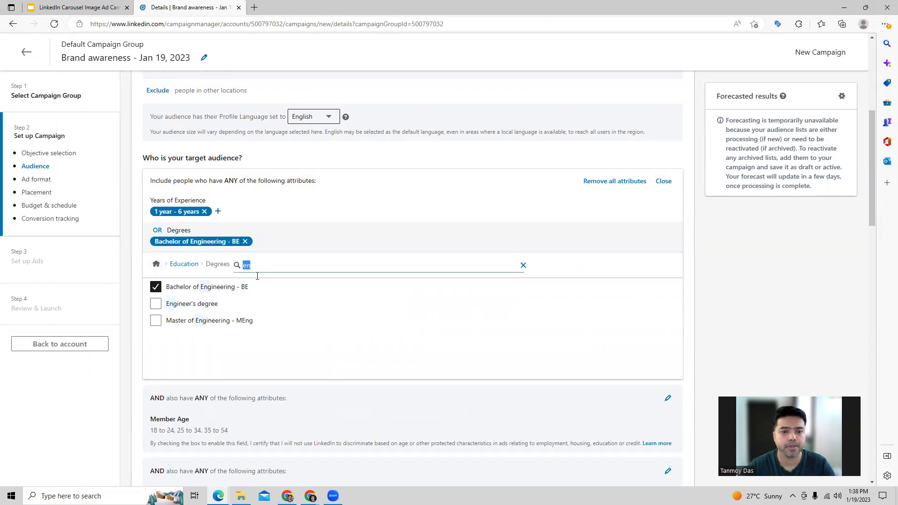
pyautogui.click(663, 182)
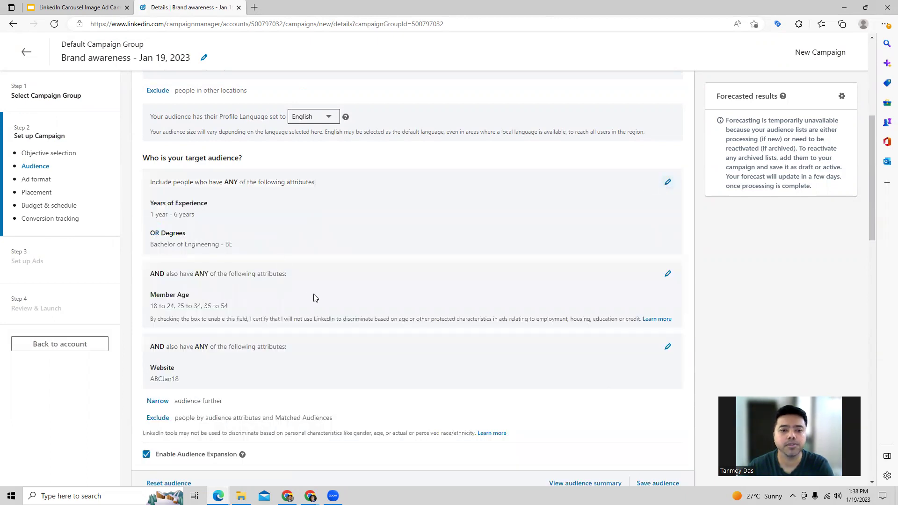
pyautogui.scroll(-8, 313, 298)
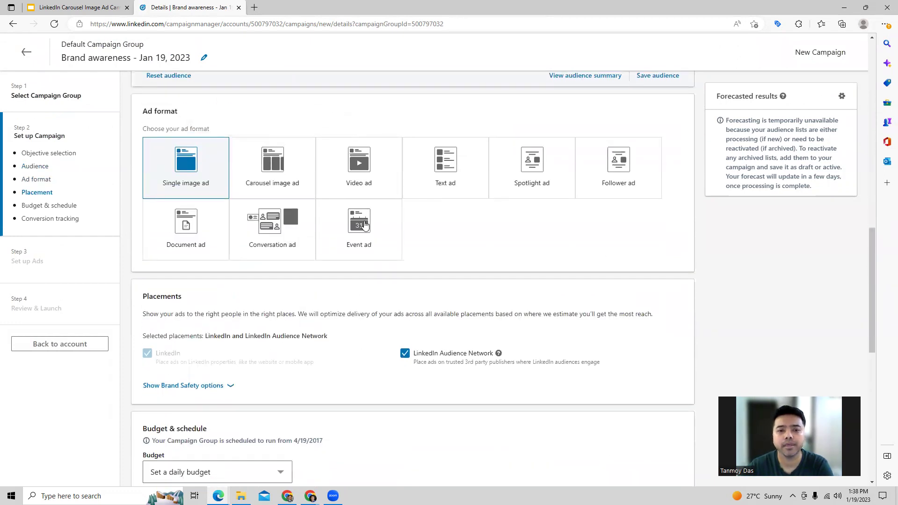
# Select the Carousel image ad tile as the campaign's ad format.
pyautogui.click(271, 192)
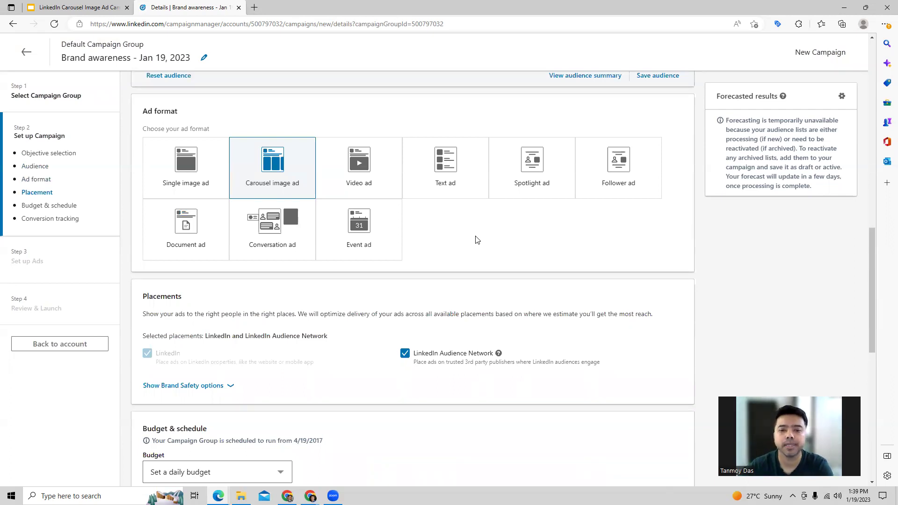
pyautogui.scroll(-5, 477, 240)
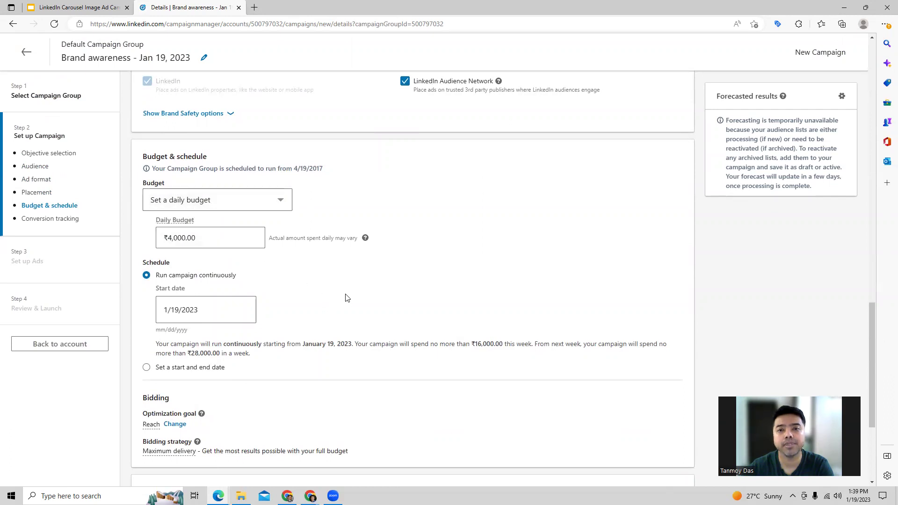
# Scroll down to Bidding and expand the Optimization goal dropdown.
pyautogui.scroll(-3, 347, 298)
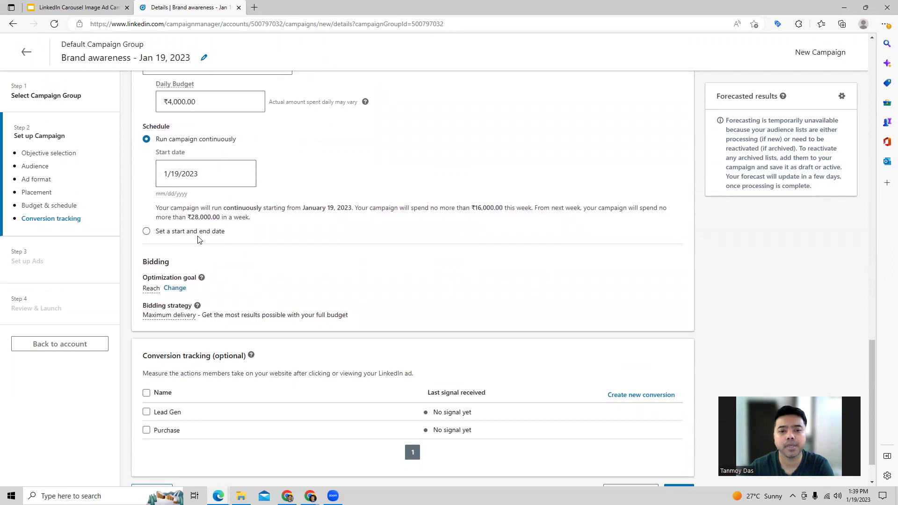
pyautogui.scroll(-1, 370, 251)
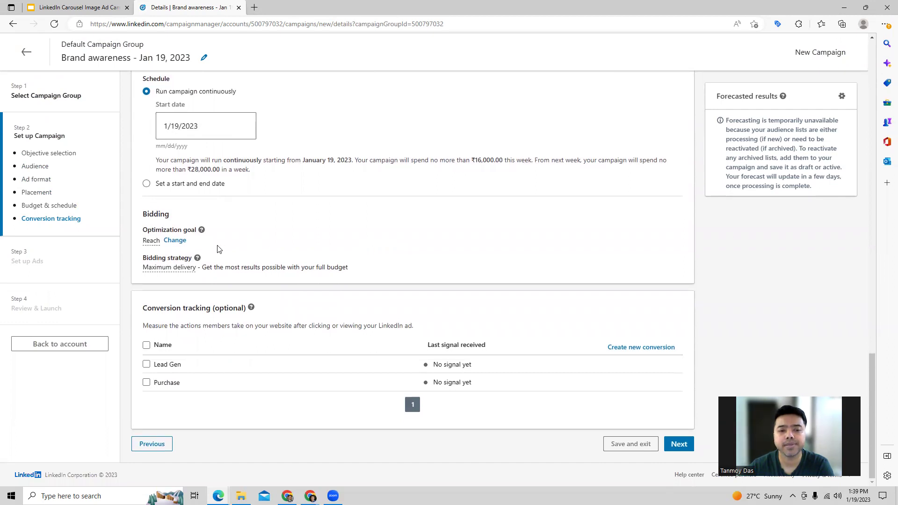
pyautogui.click(174, 240)
pyautogui.click(174, 243)
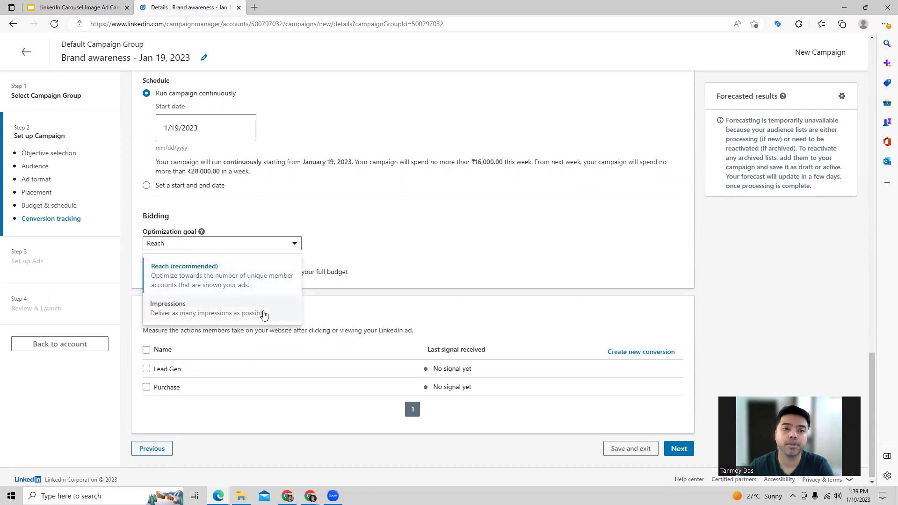
# Leave Reach as the optimization goal and rename the campaign CarouselAdCampaignJan19.
pyautogui.click(373, 254)
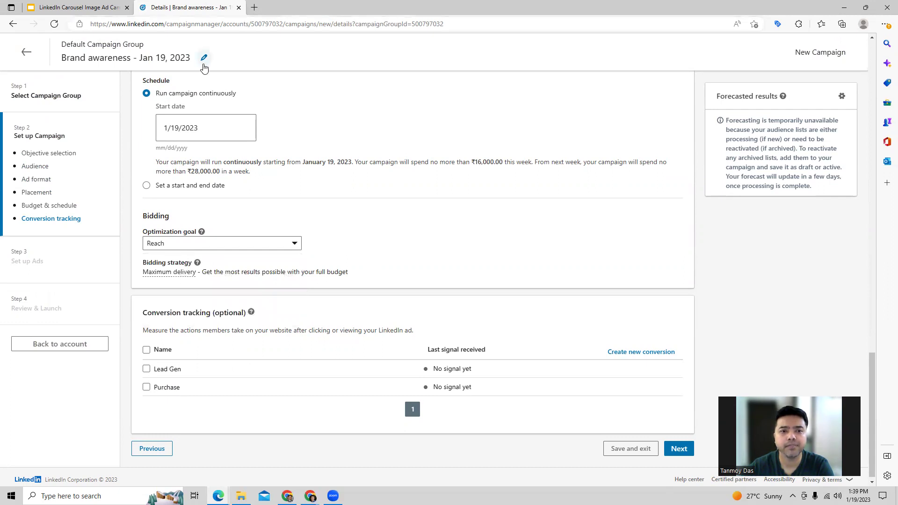
pyautogui.click(204, 57)
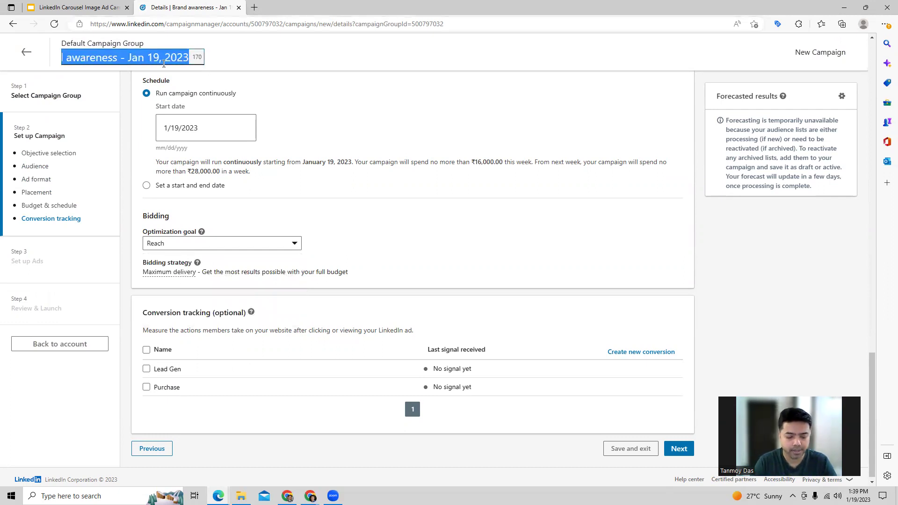
pyautogui.write('Carous')
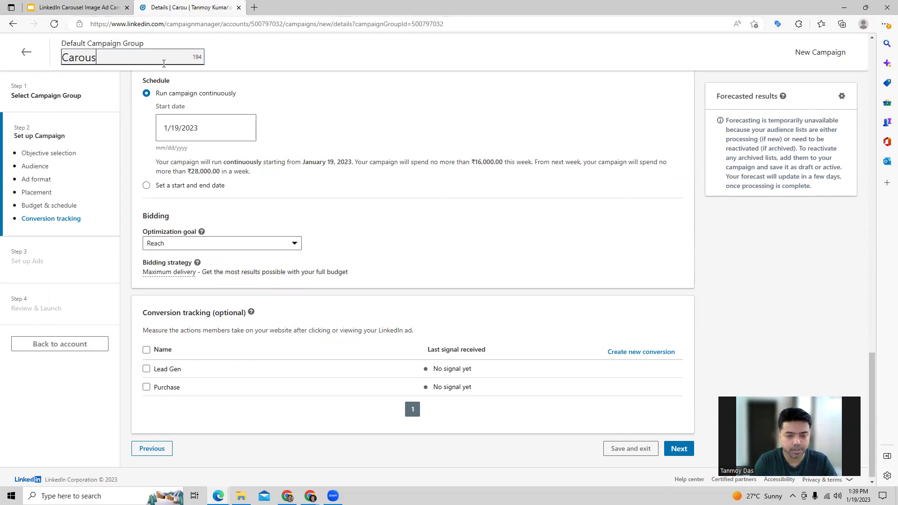
pyautogui.write('elA')
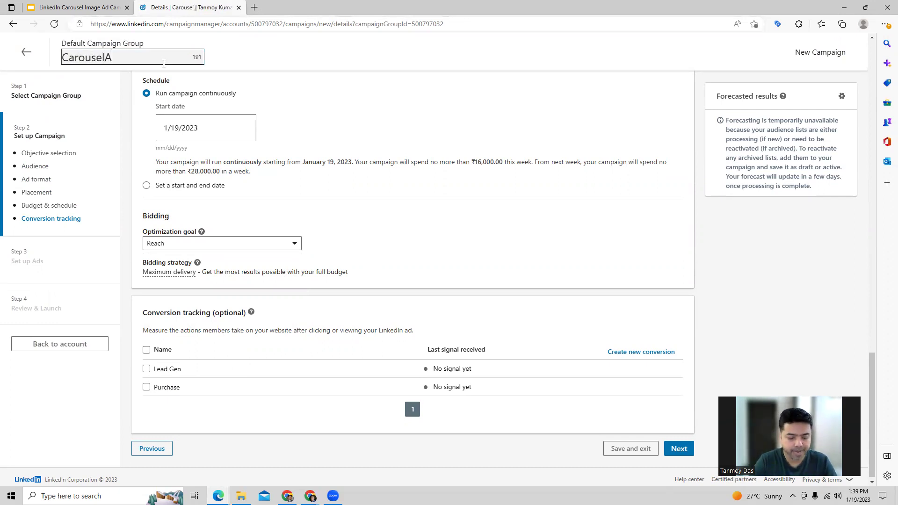
pyautogui.write('dCampaignJan19')
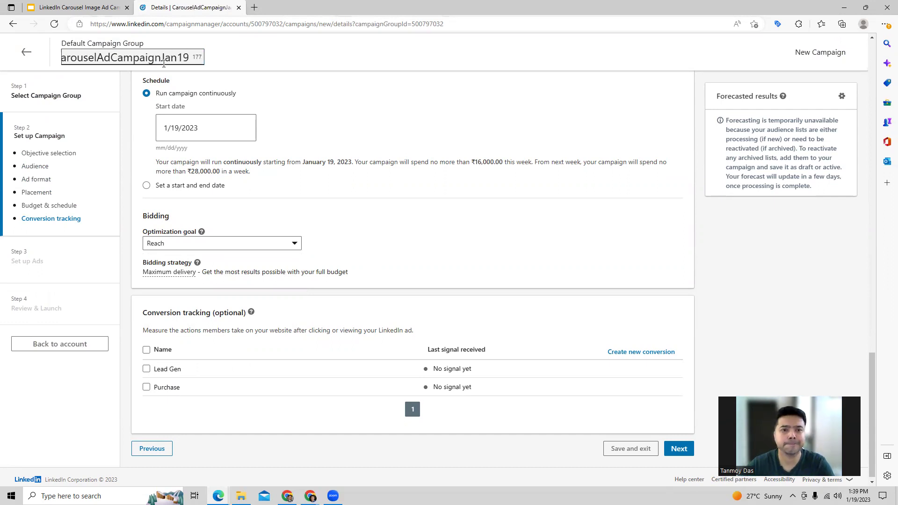
pyautogui.press('Return')
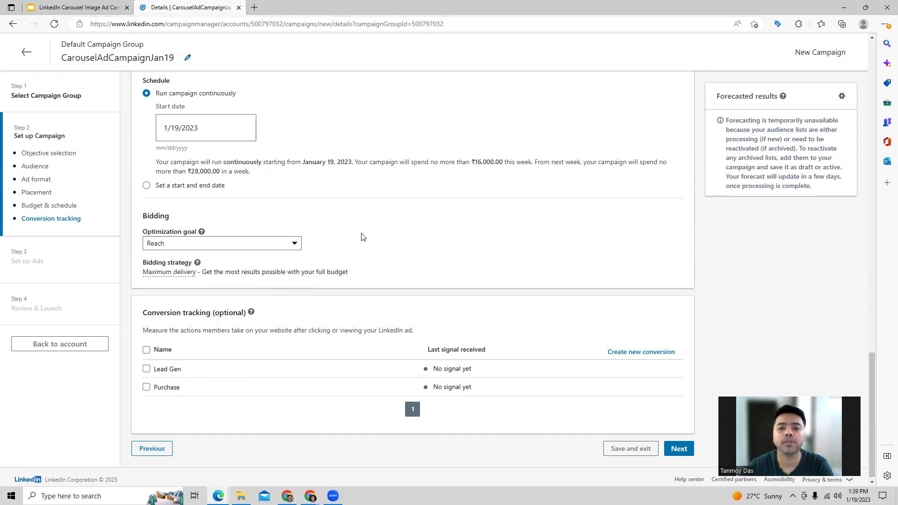
# Save the campaign settings as a draft and advance to the Set up Ads step.
pyautogui.click(679, 448)
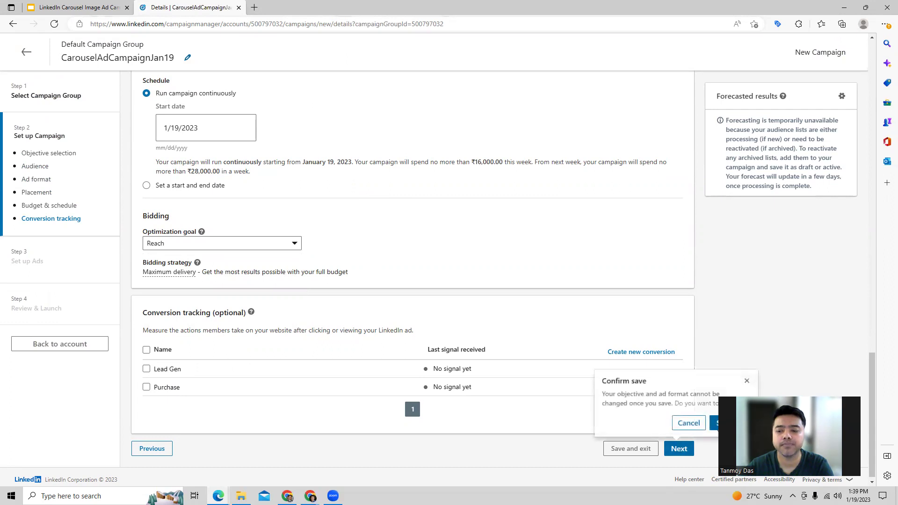
pyautogui.click(724, 423)
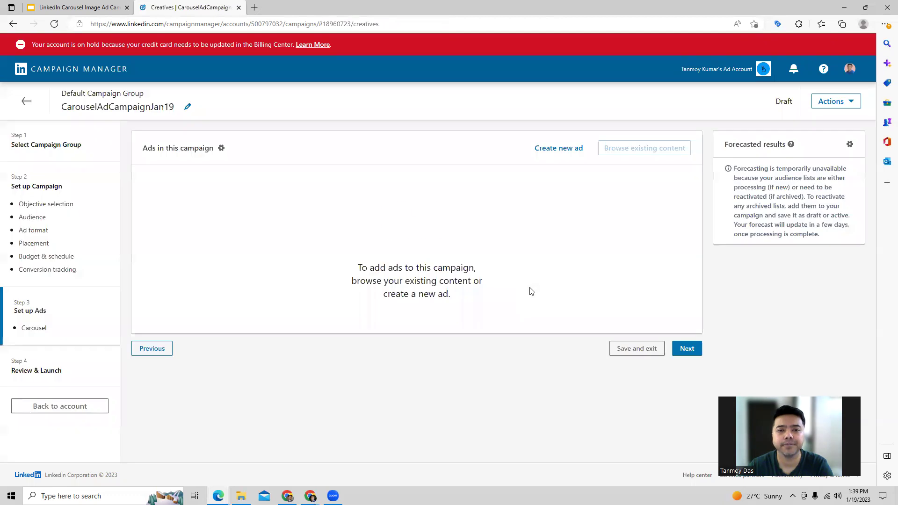
# Create a new carousel ad named CarouselAdJan19.
pyautogui.click(555, 159)
pyautogui.click(68, 148)
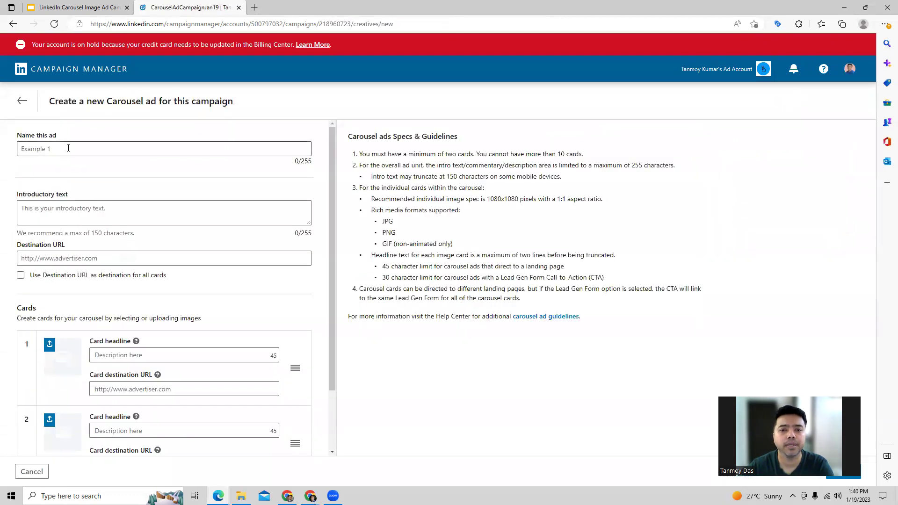
pyautogui.click(68, 147)
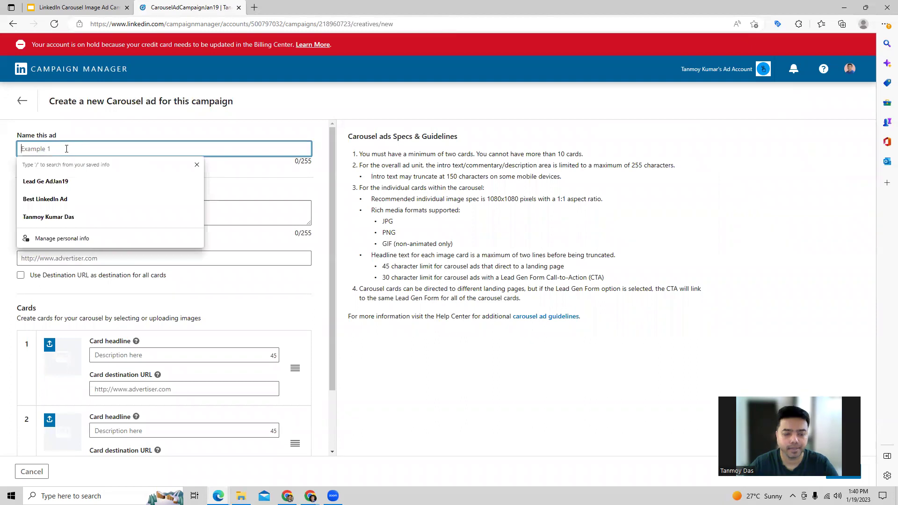
pyautogui.write('Ca')
pyautogui.click(57, 181)
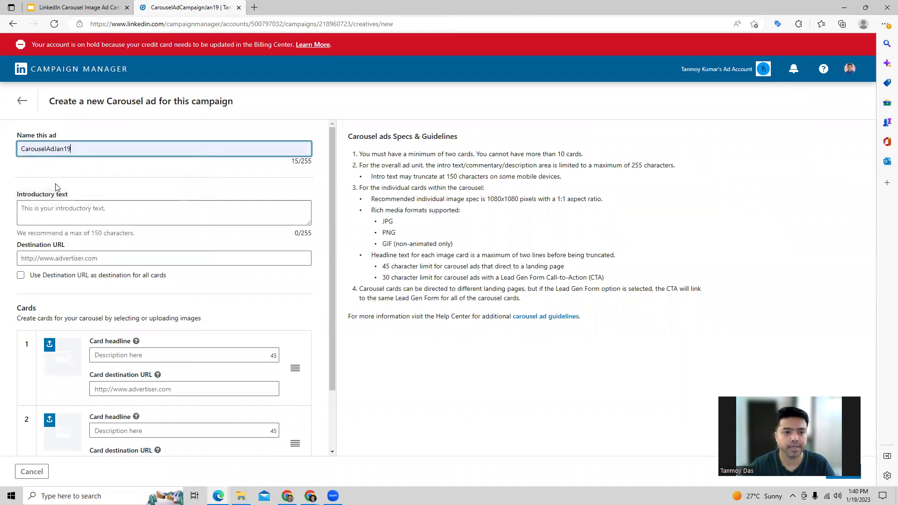
# Add intro text 'Best Online Business Directory' and the indiabusinesstoday URL as destination for all cards.
pyautogui.click(47, 211)
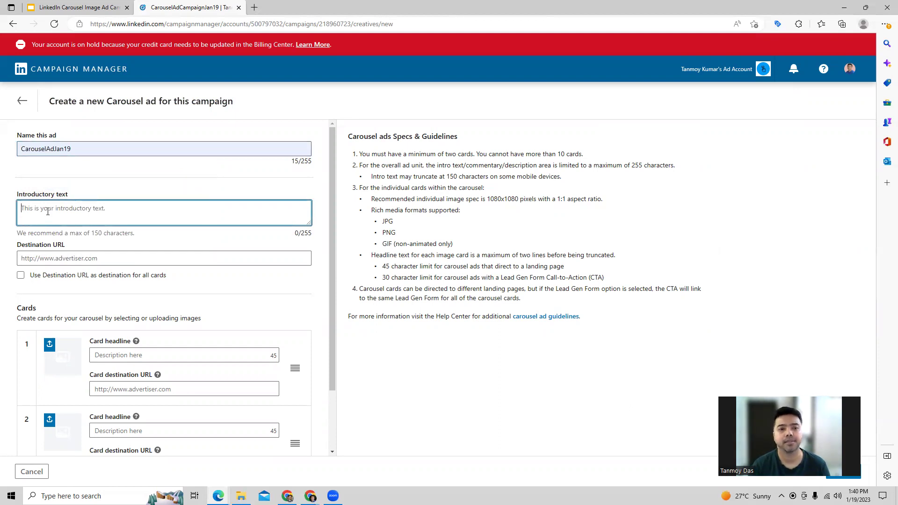
pyautogui.write('Best')
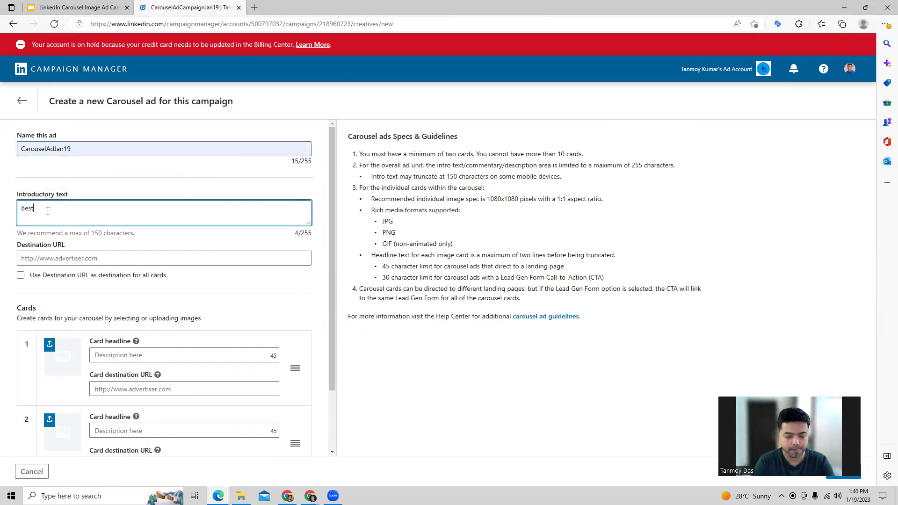
pyautogui.write(' Online Bus')
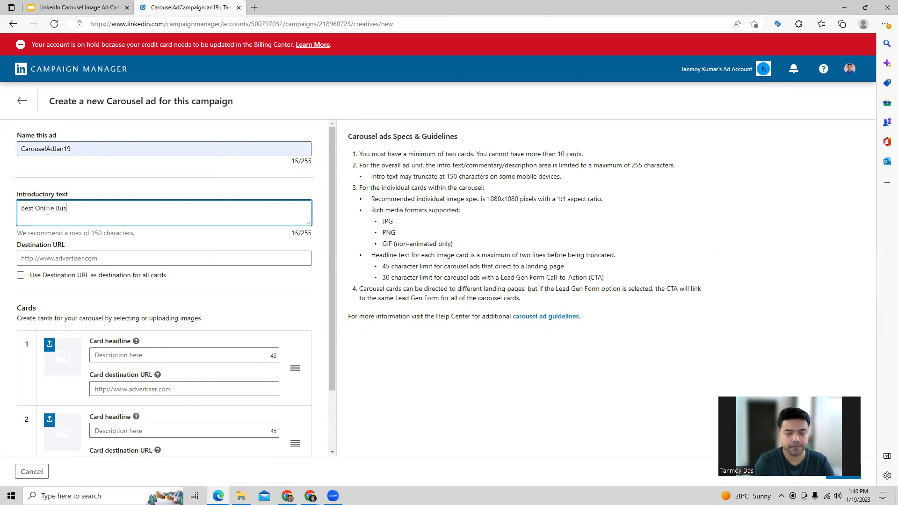
pyautogui.write('iness Directory')
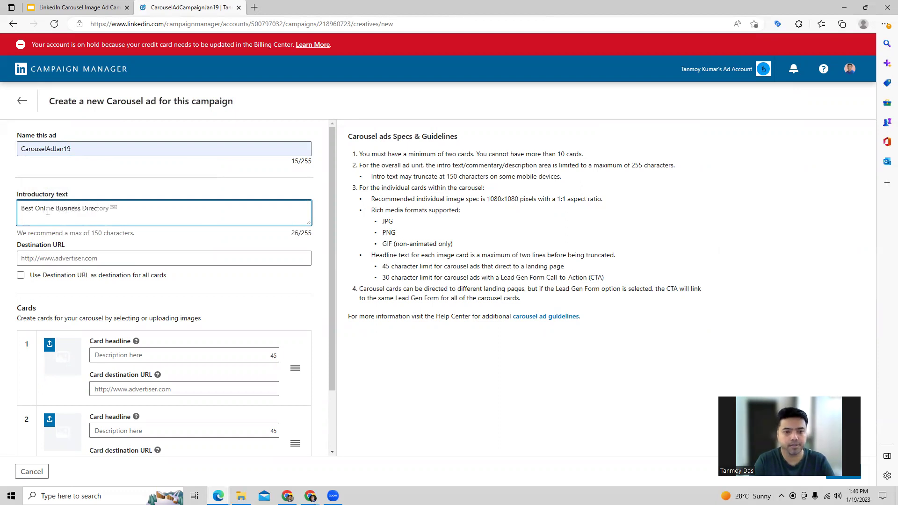
pyautogui.click(46, 258)
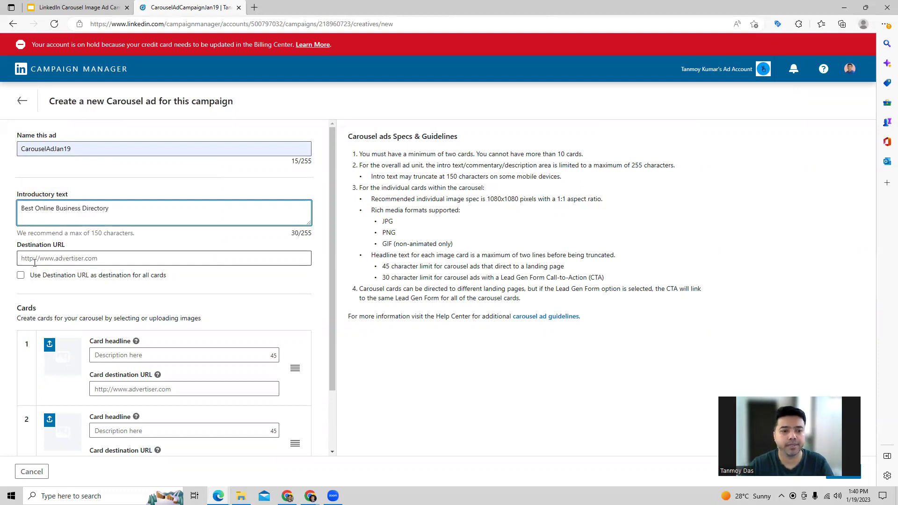
pyautogui.click(70, 290)
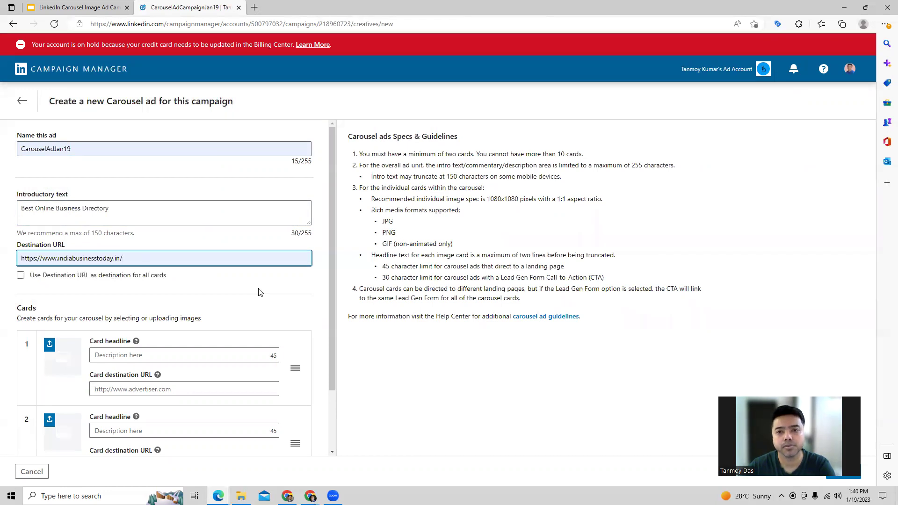
pyautogui.click(61, 277)
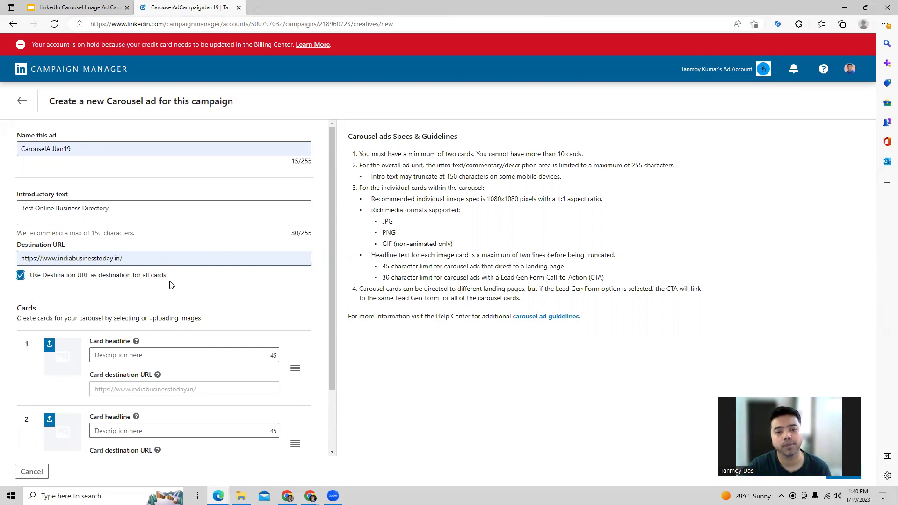
# Give card 1 the leadgen image and the headline 'Best Online Business Directory'.
pyautogui.scroll(-2, 169, 284)
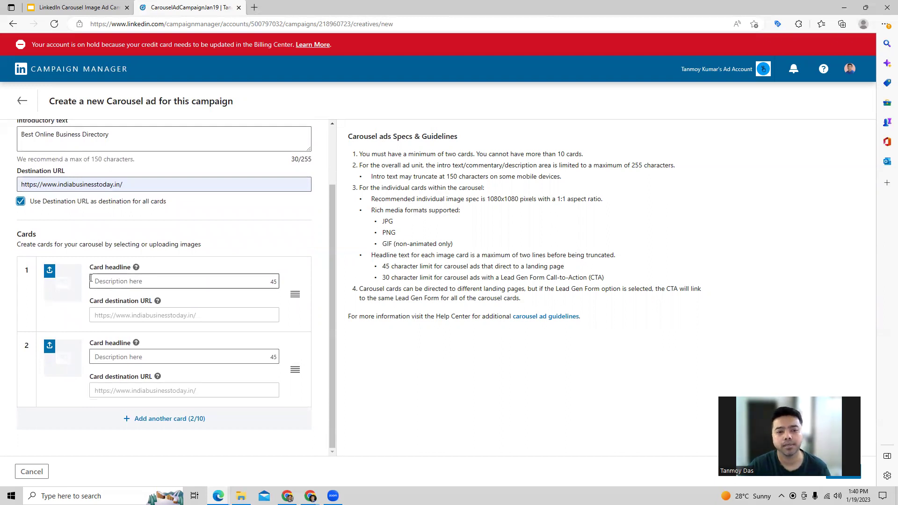
pyautogui.click(49, 275)
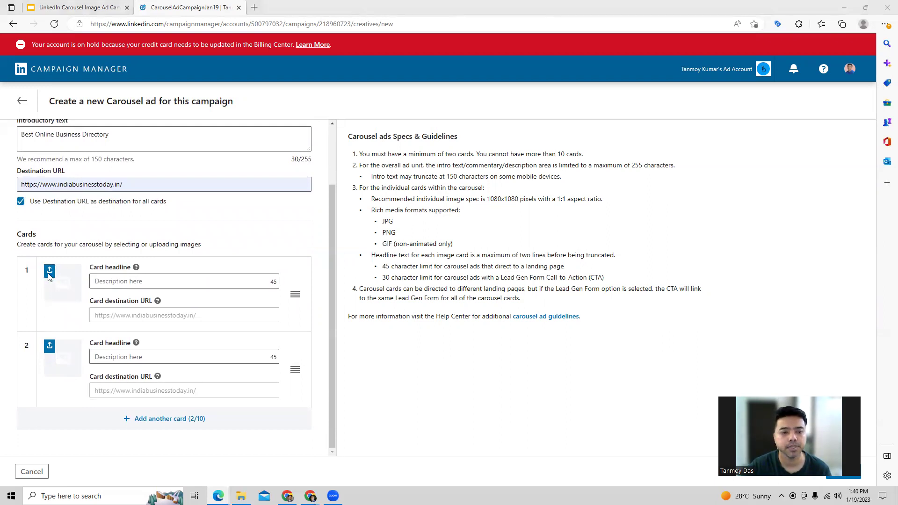
pyautogui.click(136, 92)
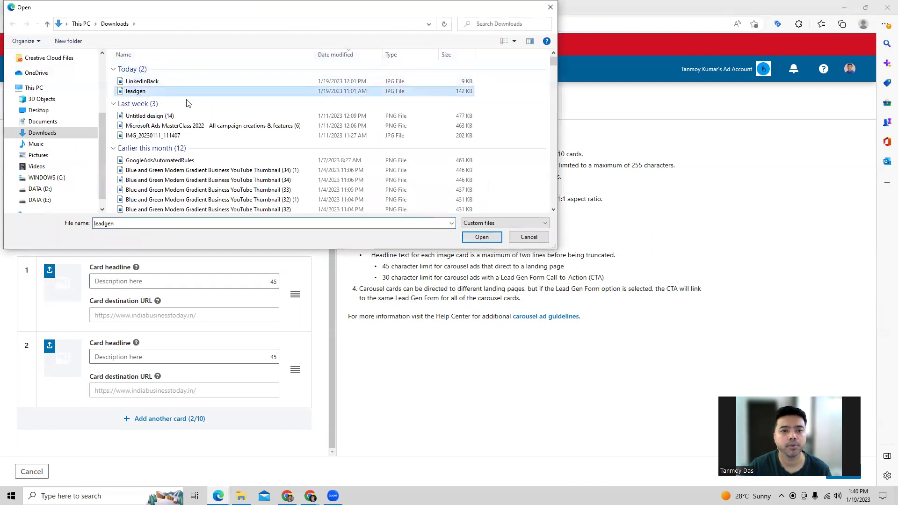
pyautogui.doubleClick(135, 91)
pyautogui.click(134, 281)
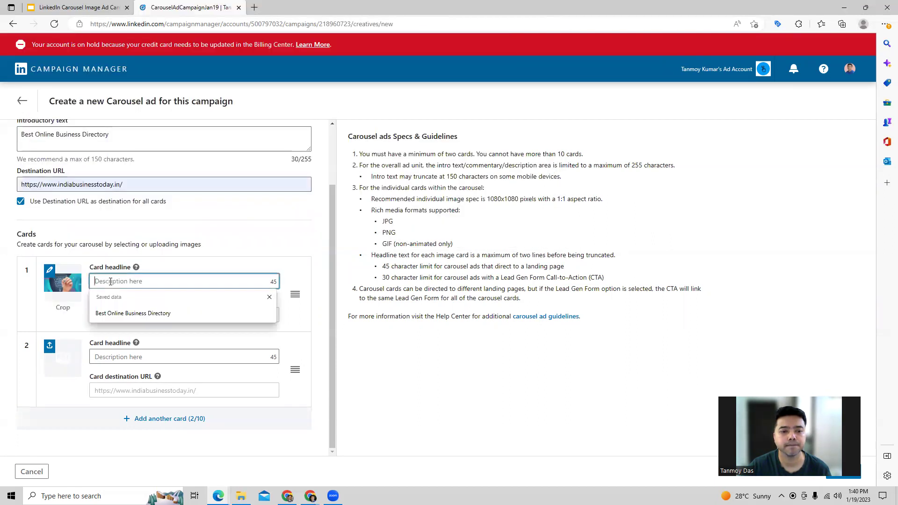
pyautogui.click(115, 313)
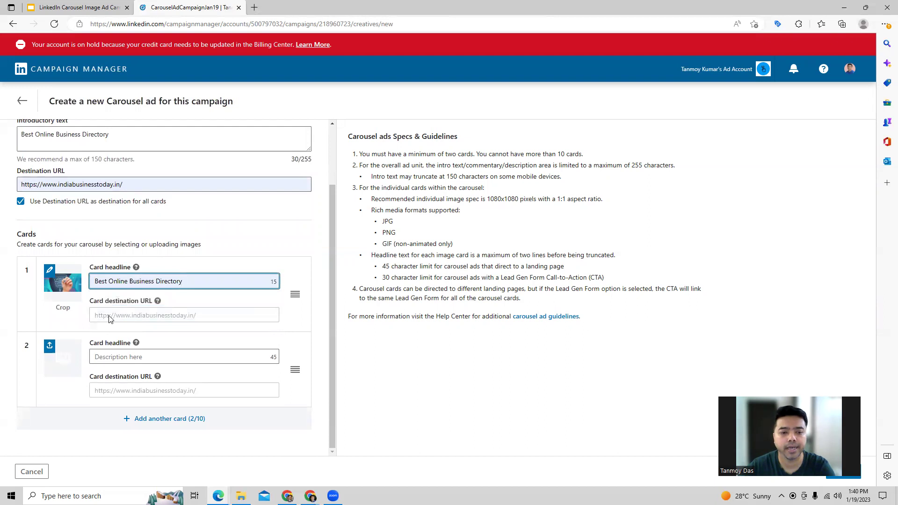
# Give card 2 the LinkedInBack image and the same headline, completing the ad.
pyautogui.click(50, 346)
pyautogui.doubleClick(159, 81)
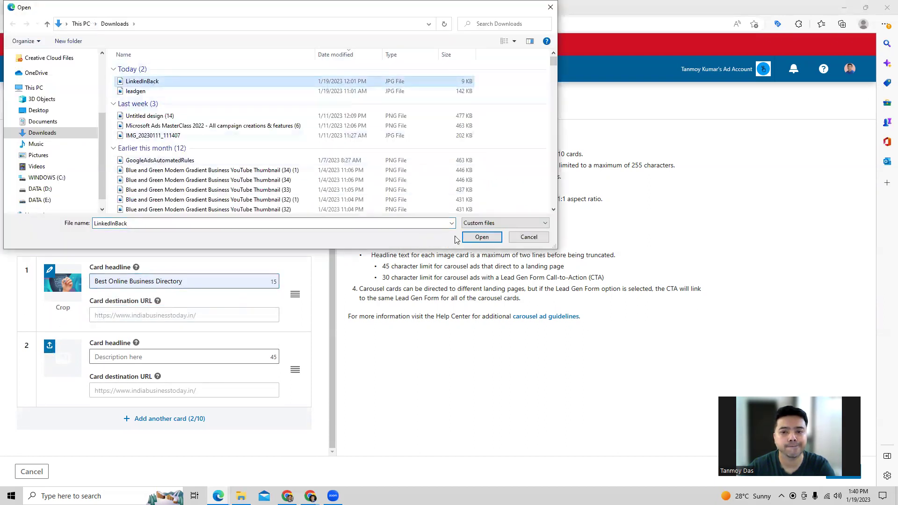
pyautogui.click(120, 357)
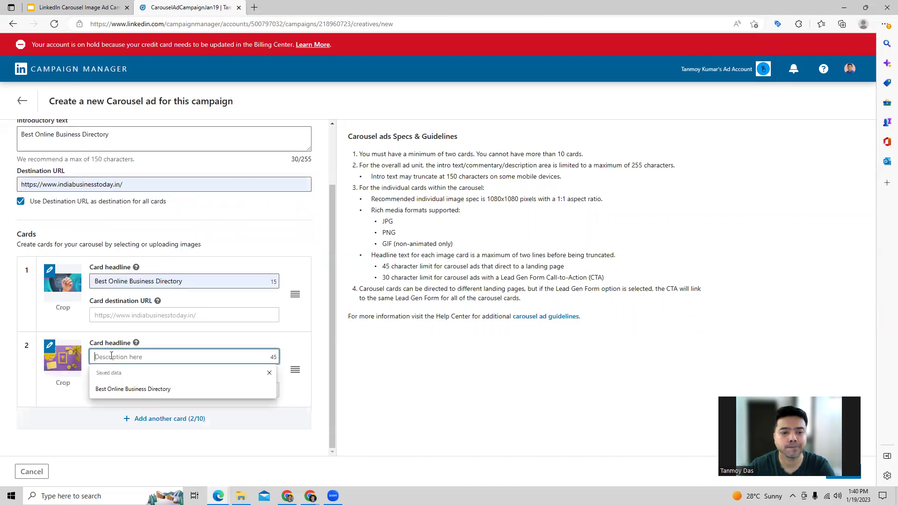
pyautogui.click(107, 388)
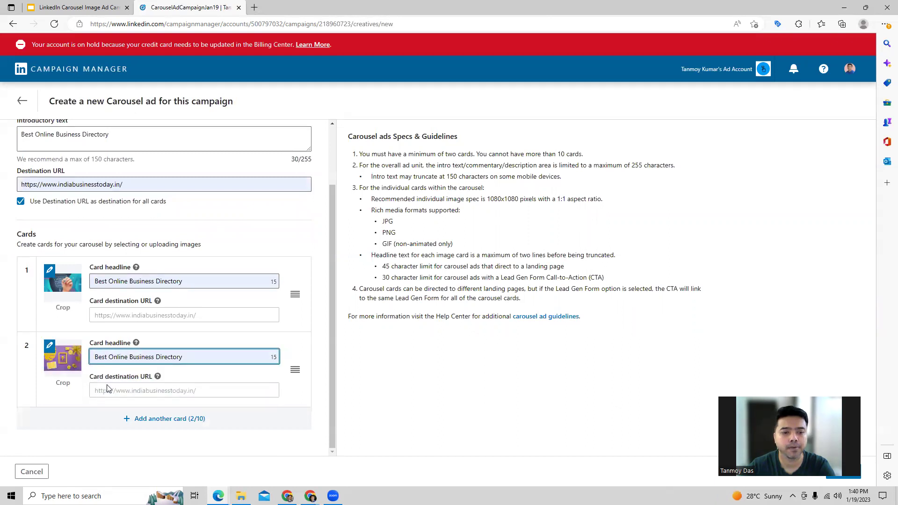
pyautogui.click(74, 403)
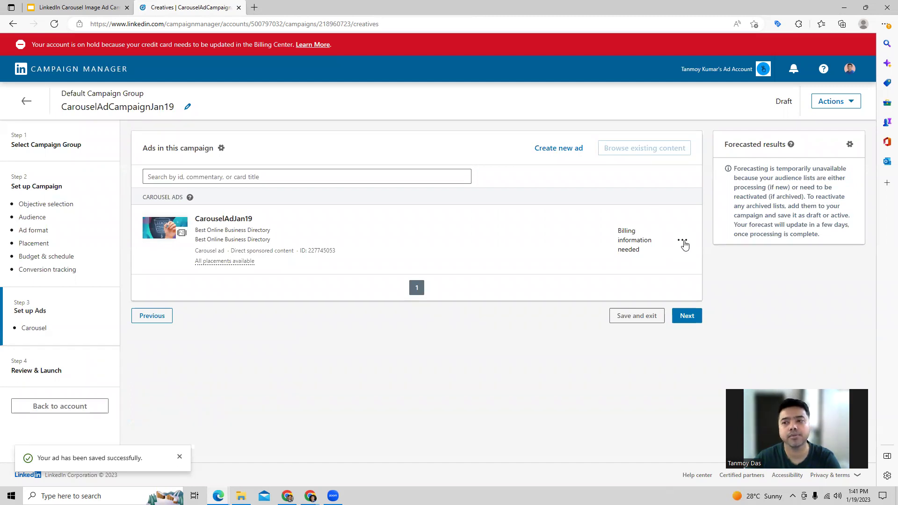
pyautogui.click(683, 241)
pyautogui.click(630, 275)
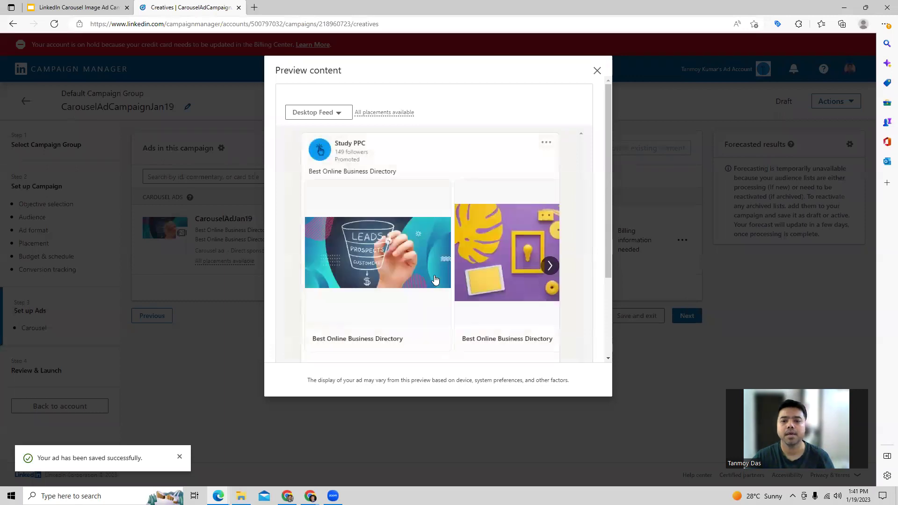
pyautogui.scroll(-2, 452, 259)
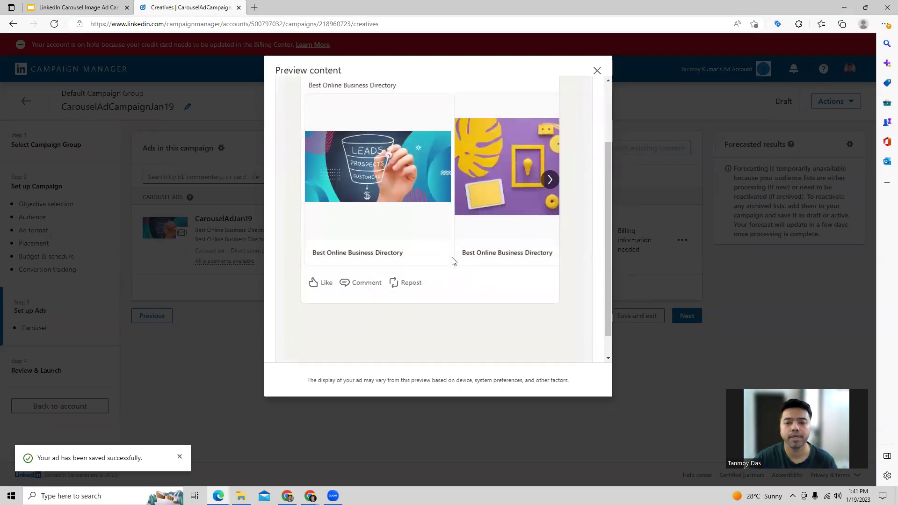
pyautogui.scroll(2, 451, 259)
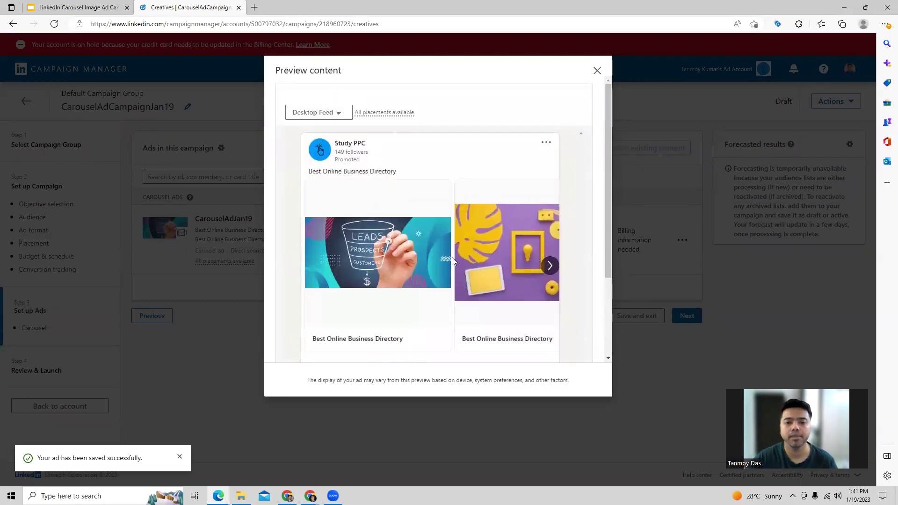
pyautogui.click(596, 71)
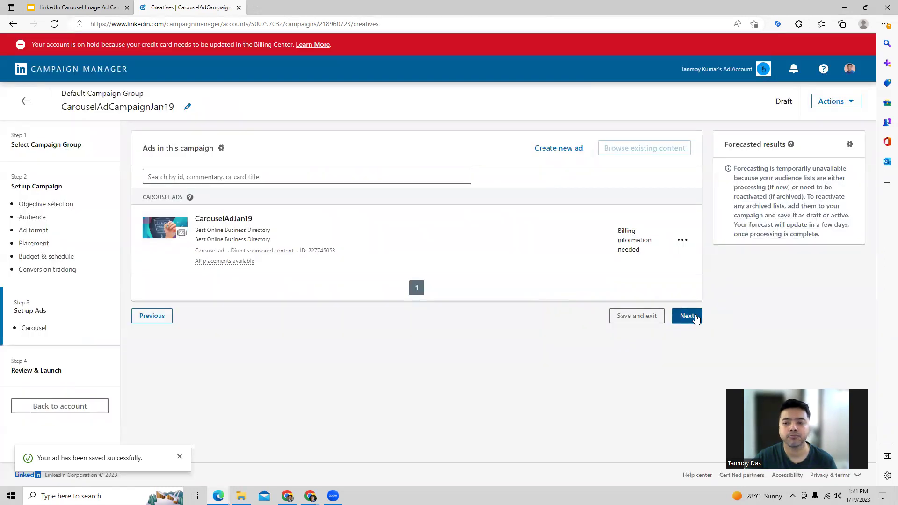
# Advance CarouselAdCampaignJan19 to Review & Launch and scroll through its campaign settings.
pyautogui.click(691, 316)
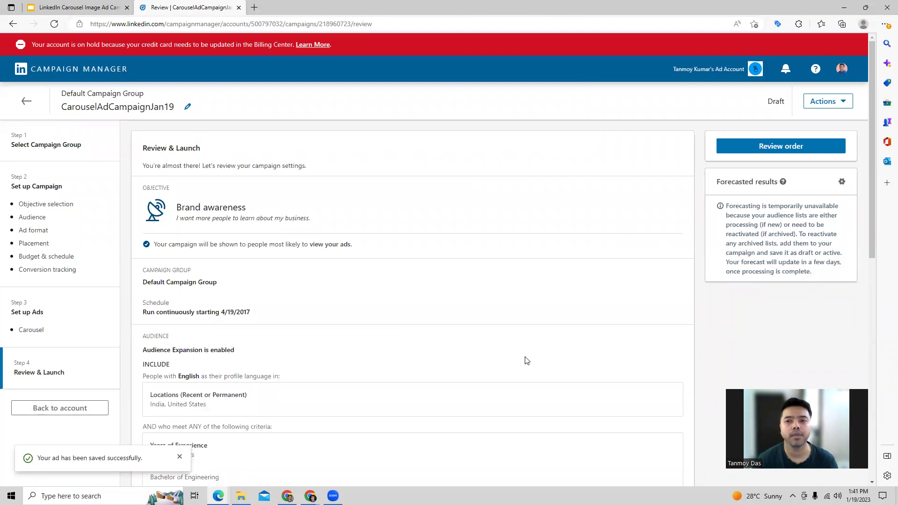
pyautogui.scroll(-3, 362, 304)
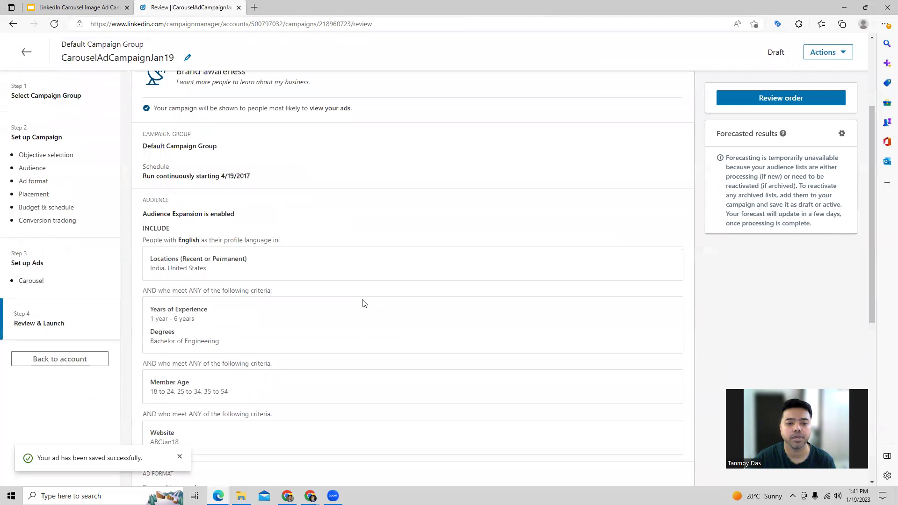
pyautogui.scroll(-7, 358, 318)
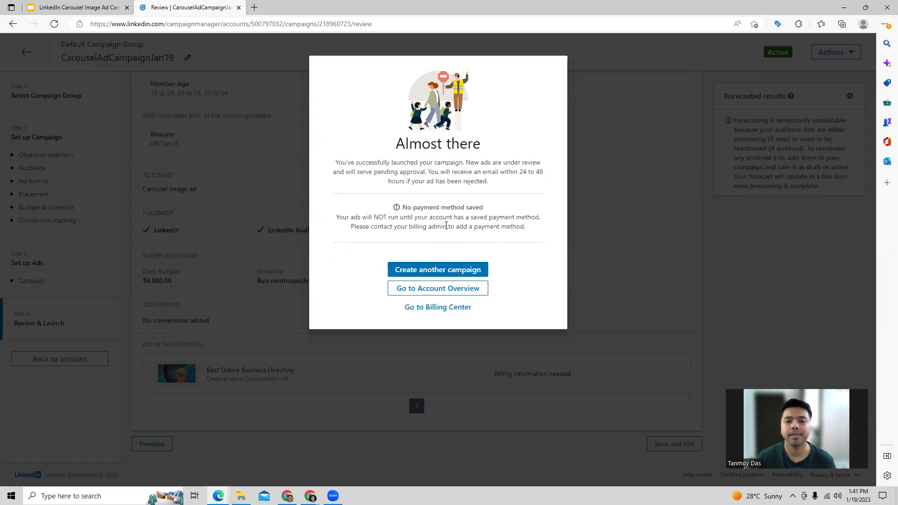
# Dismiss the Almost there dialog and go to the Account Overview campaign list.
pyautogui.click(416, 289)
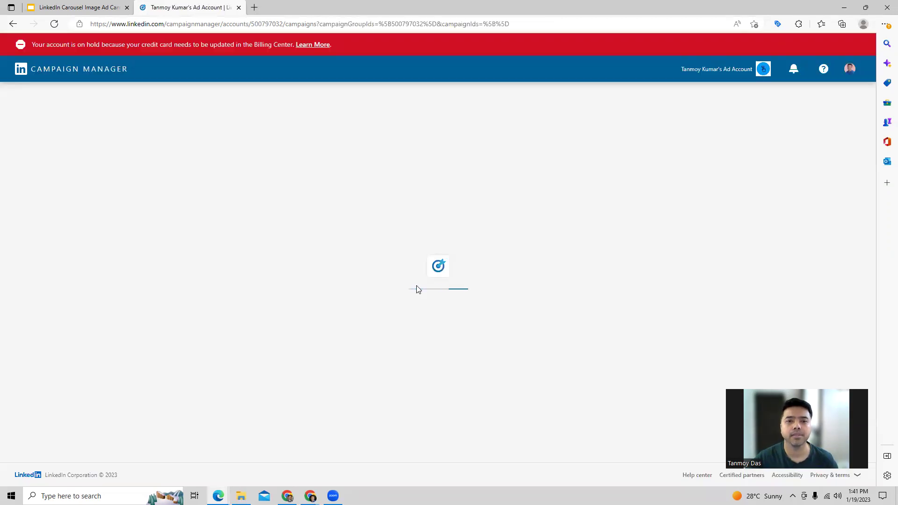